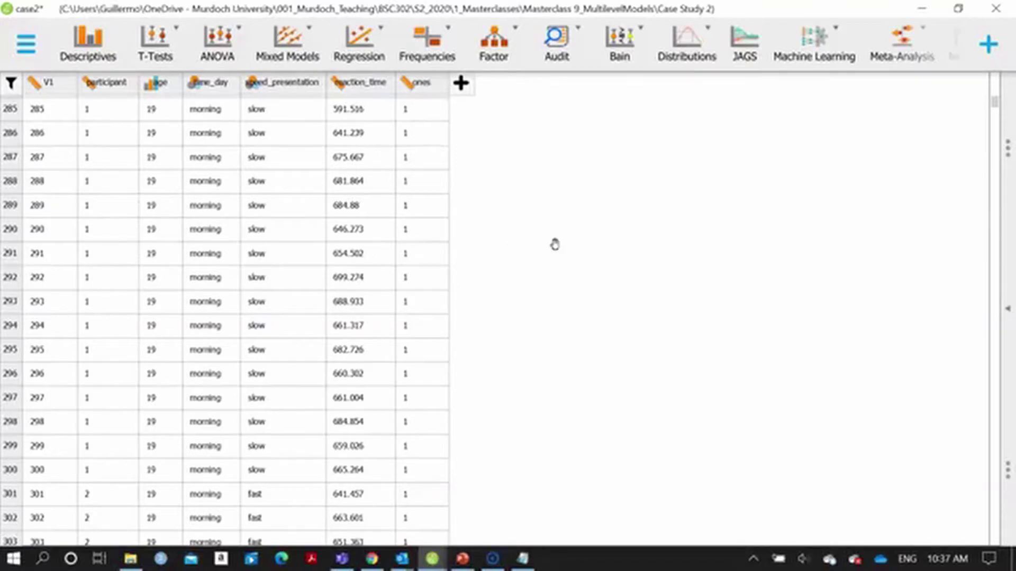
Examine how participant, time_day and speed_presentation vary across the rows down to the end of the dataset, and return to the first row.
{"action": "scroll", "coordinate": [554, 244], "scroll_direction": "down", "scroll_amount": 19}
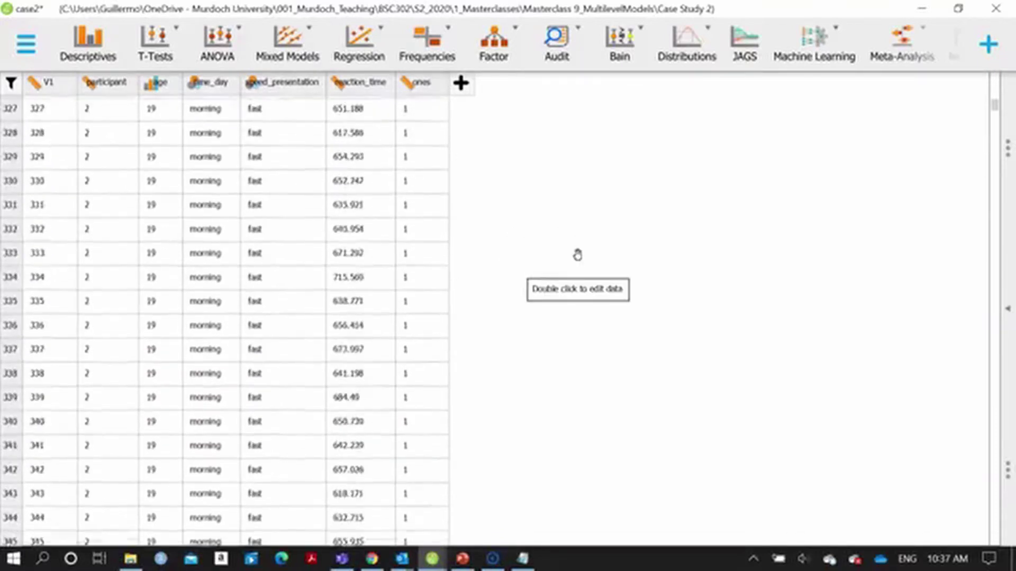
{"action": "scroll", "coordinate": [577, 255], "scroll_direction": "down", "scroll_amount": 20}
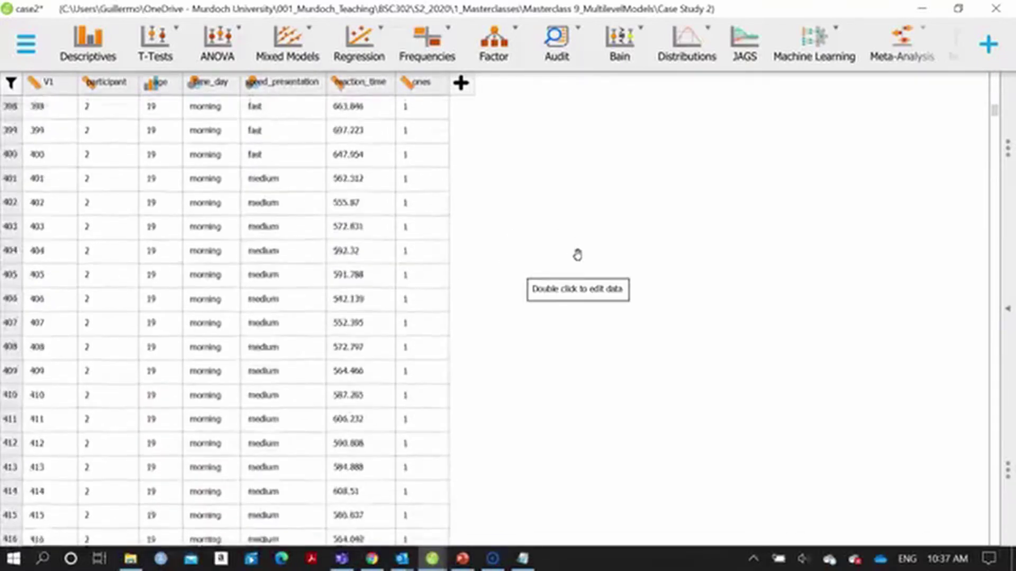
{"action": "scroll", "coordinate": [577, 255], "scroll_direction": "down", "scroll_amount": 4}
{"action": "scroll", "coordinate": [744, 216], "scroll_direction": "down", "scroll_amount": 20}
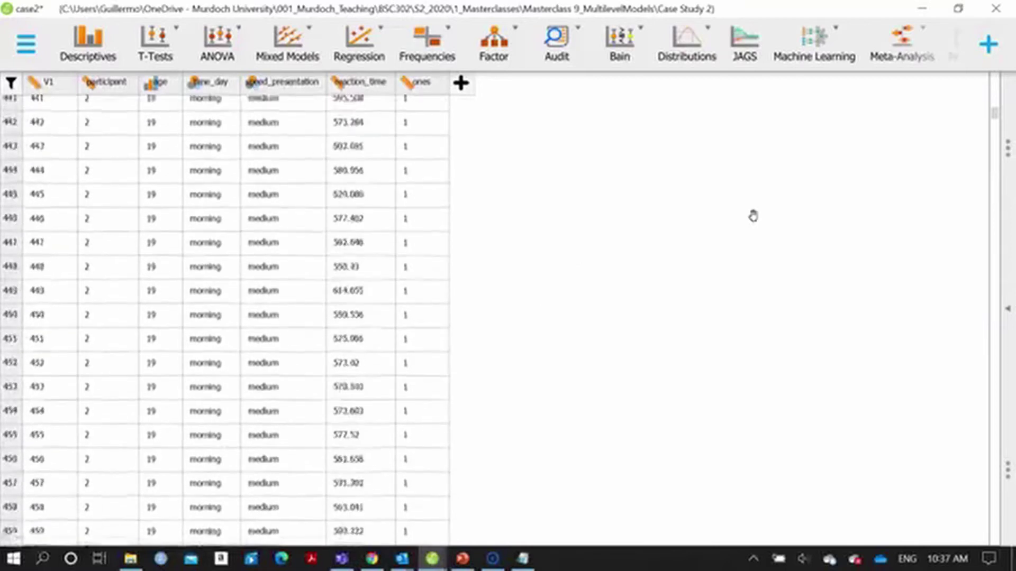
{"action": "scroll", "coordinate": [743, 216], "scroll_direction": "down", "scroll_amount": 14}
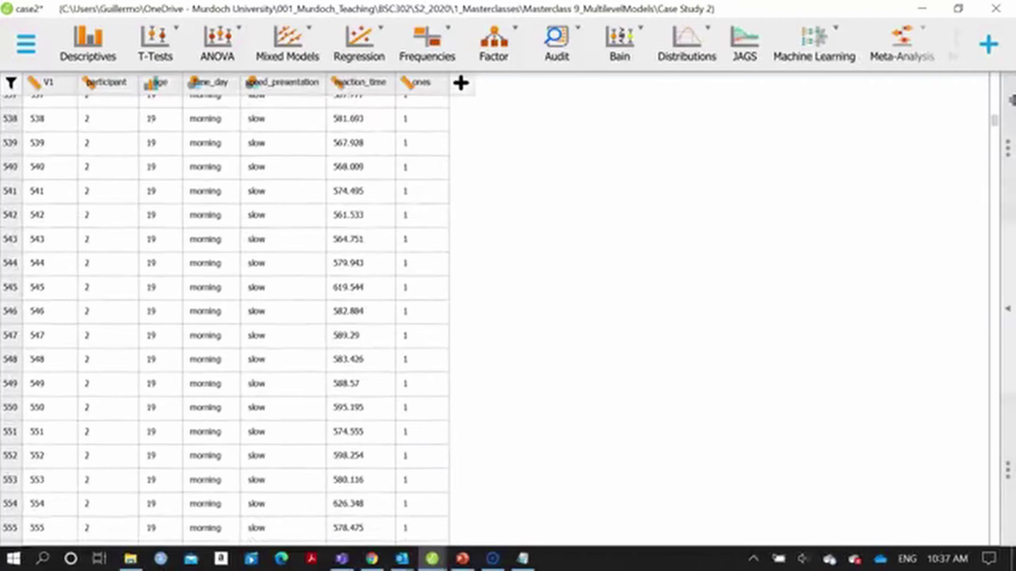
{"action": "left_click_drag", "start_coordinate": [994, 127], "coordinate": [994, 529]}
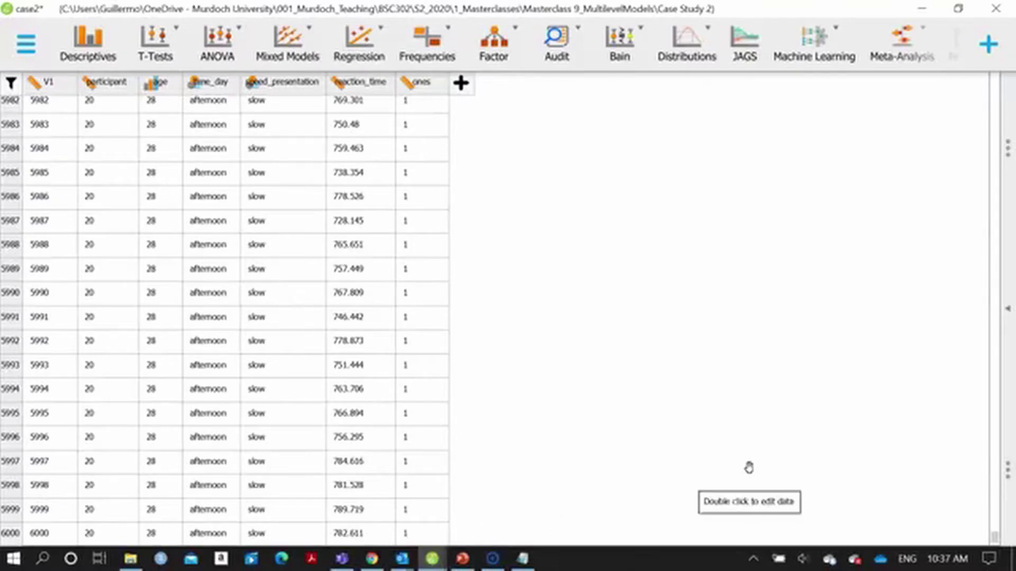
{"action": "scroll", "coordinate": [795, 349], "scroll_direction": "up", "scroll_amount": 14}
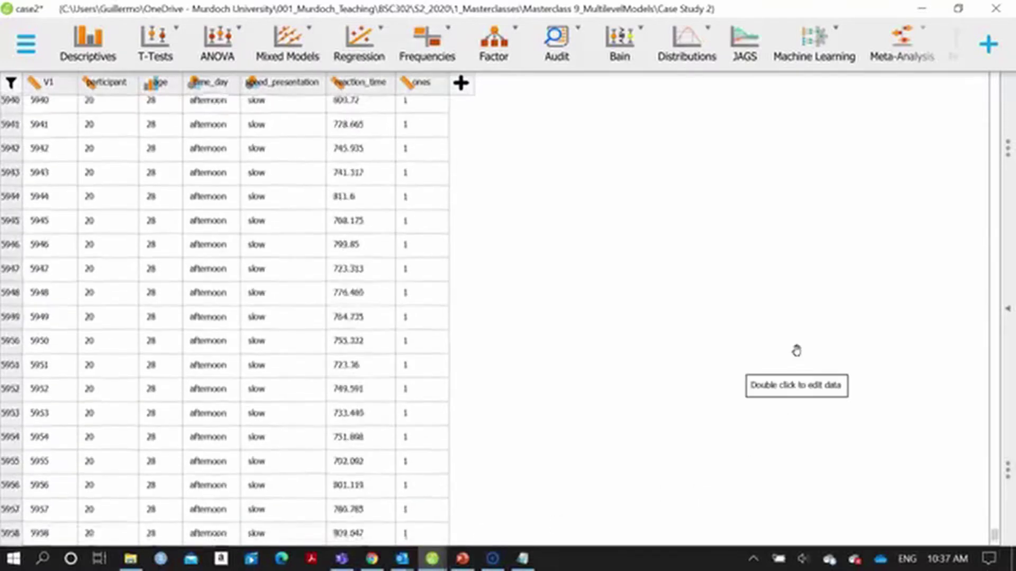
{"action": "scroll", "coordinate": [796, 349], "scroll_direction": "up", "scroll_amount": 12}
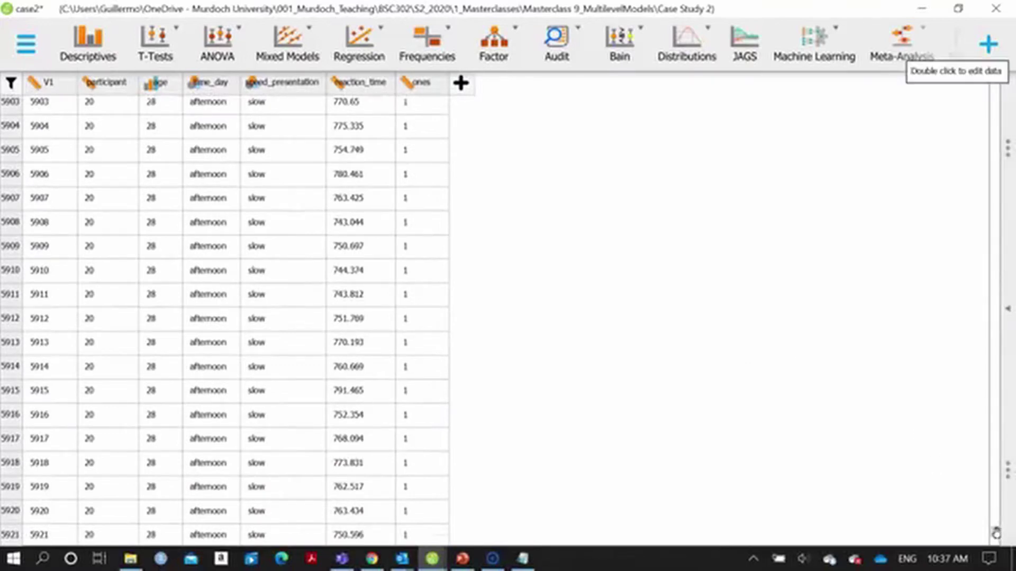
{"action": "left_click_drag", "start_coordinate": [995, 533], "coordinate": [1012, 66]}
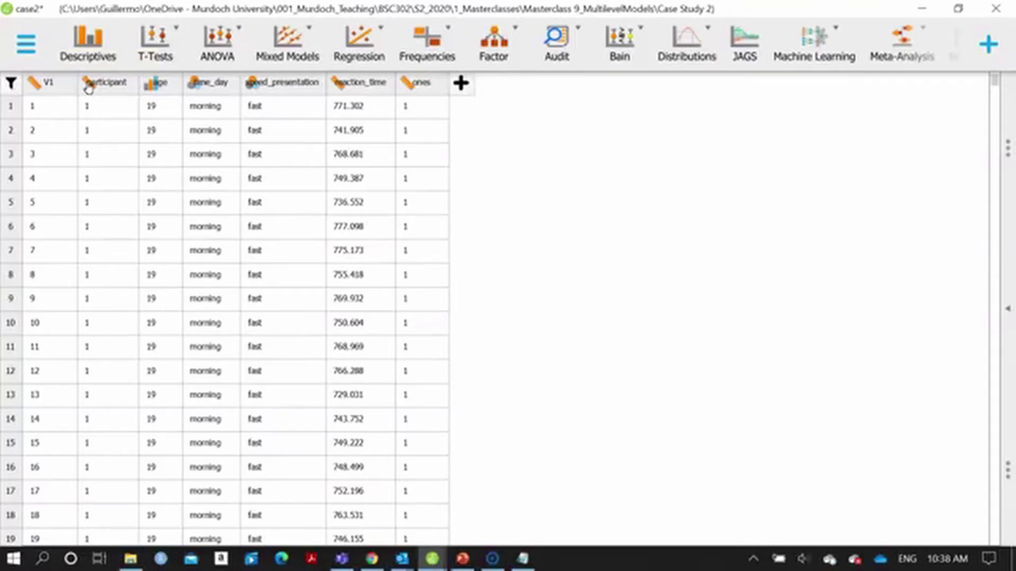
Change the measurement type of the participant variable to Nominal.
{"action": "left_click", "coordinate": [89, 87]}
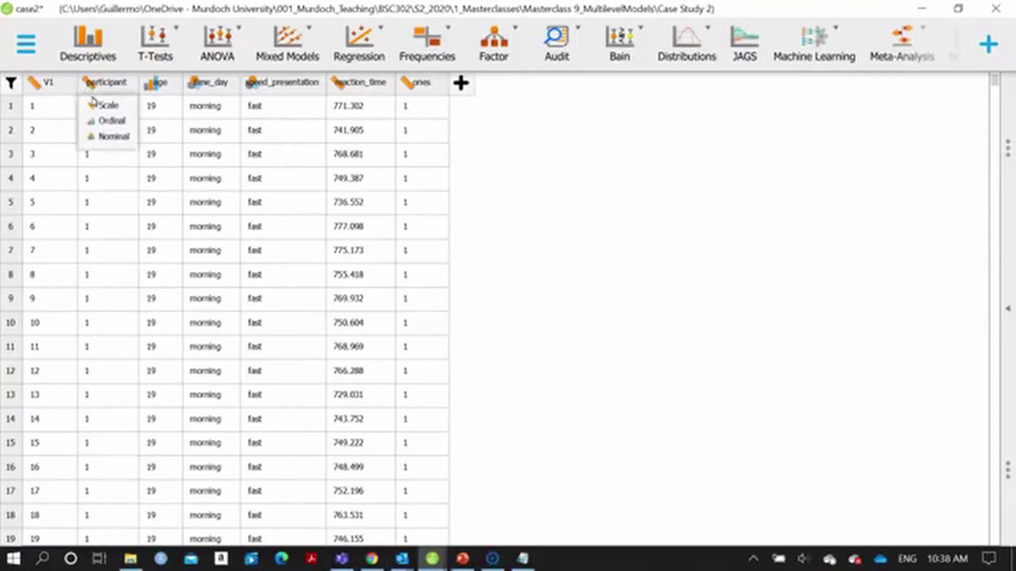
{"action": "left_click", "coordinate": [95, 136]}
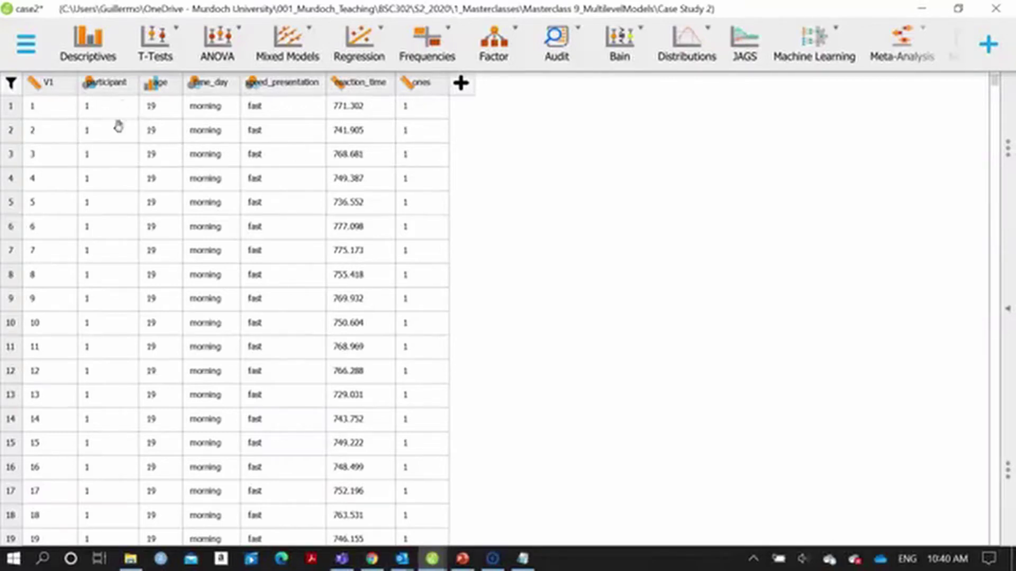
Examine participant 1's rows across the speed_presentation levels up to the point where participant 2's rows begin.
{"action": "scroll", "coordinate": [112, 328], "scroll_direction": "down", "scroll_amount": 2}
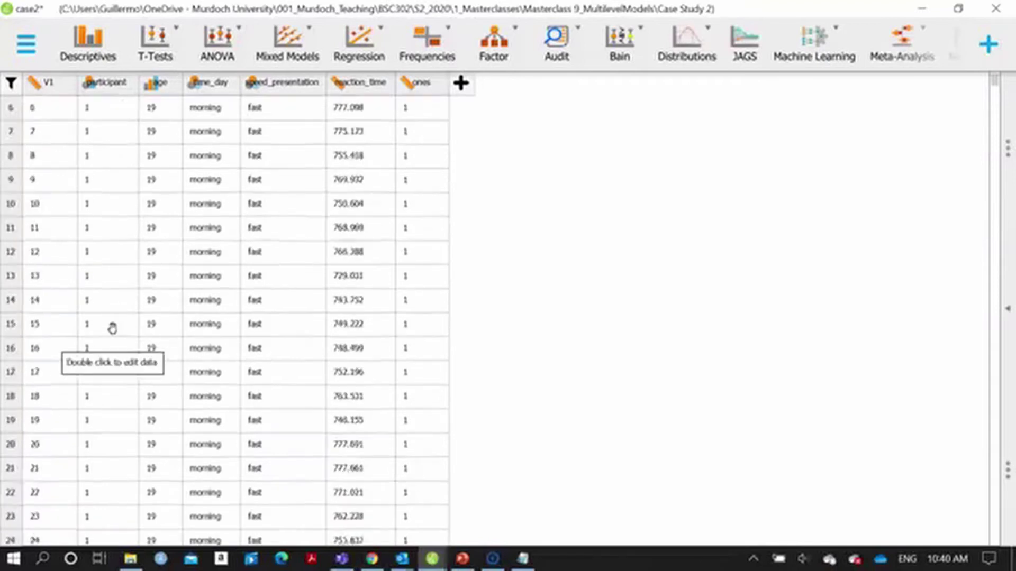
{"action": "scroll", "coordinate": [112, 328], "scroll_direction": "down", "scroll_amount": 3}
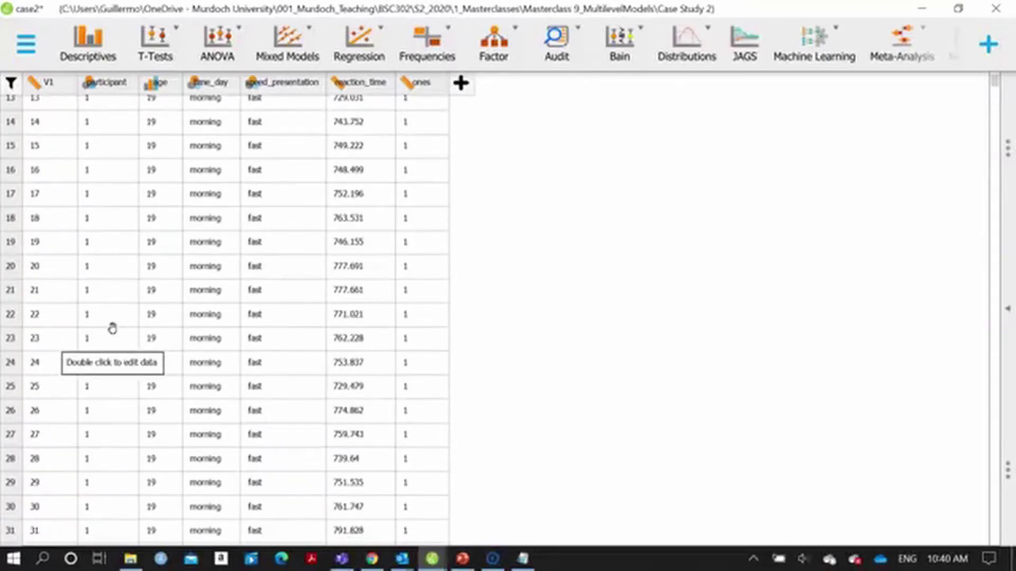
{"action": "scroll", "coordinate": [113, 350], "scroll_direction": "down", "scroll_amount": 15}
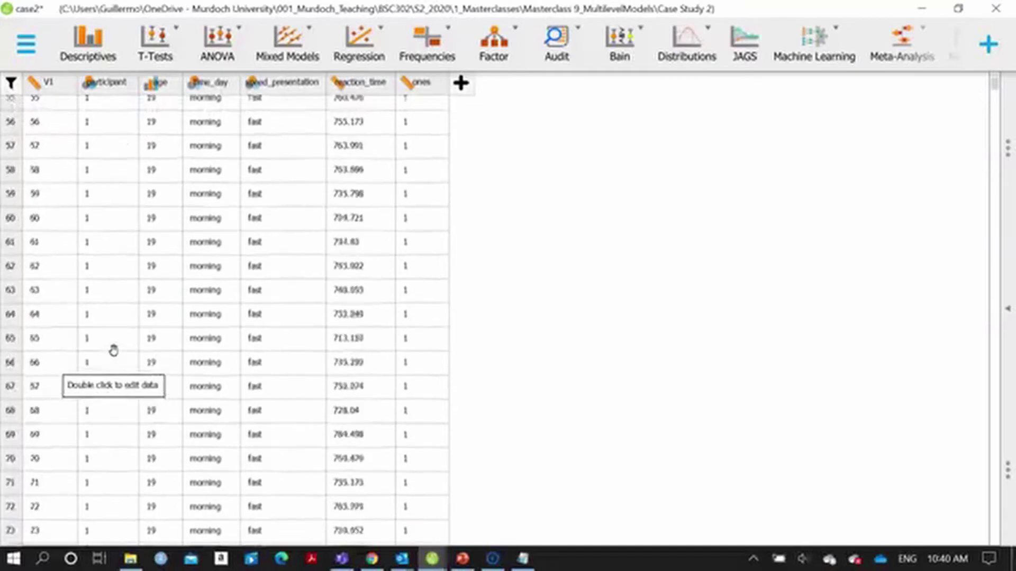
{"action": "scroll", "coordinate": [113, 350], "scroll_direction": "down", "scroll_amount": 20}
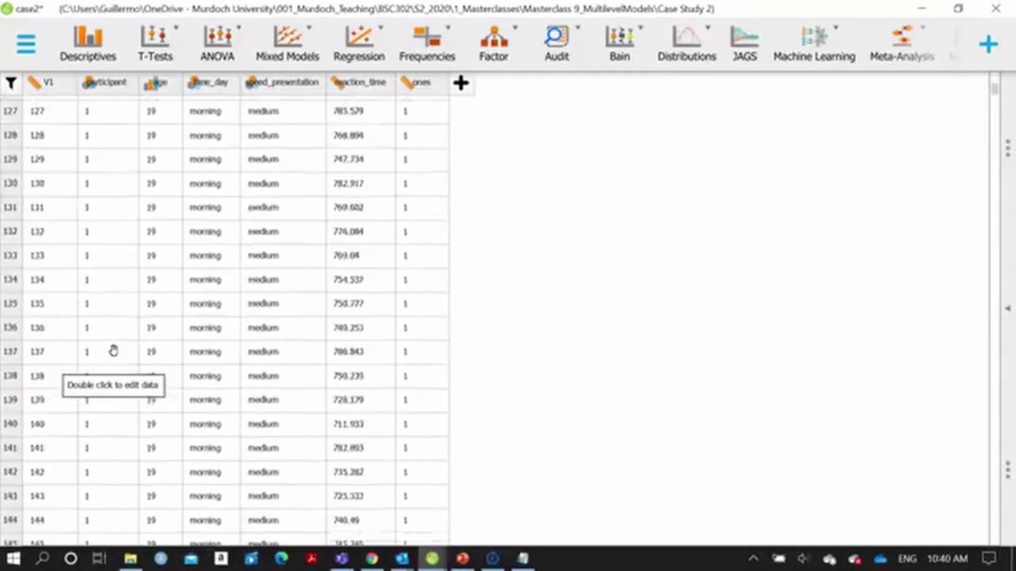
{"action": "scroll", "coordinate": [113, 350], "scroll_direction": "down", "scroll_amount": 20}
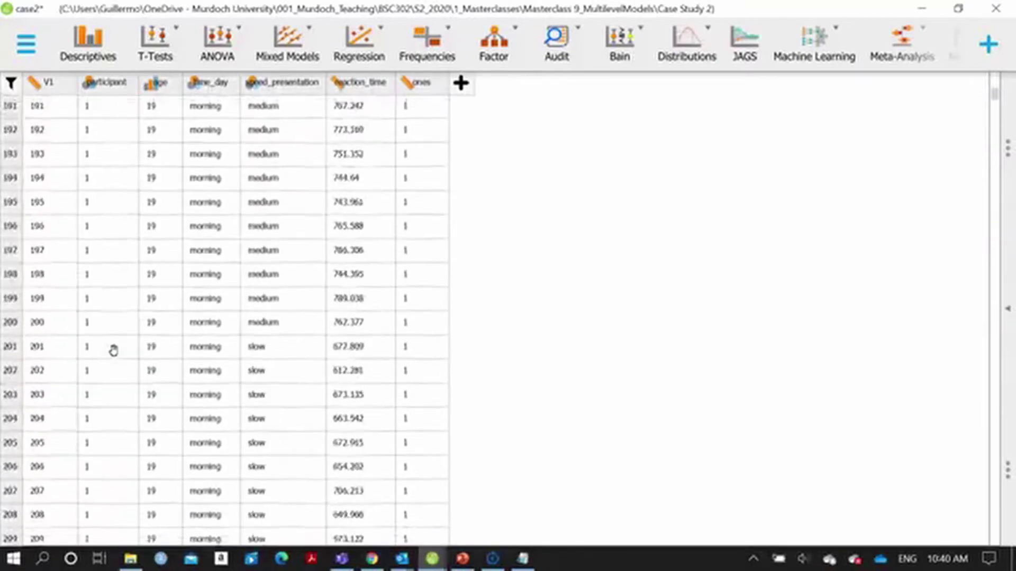
{"action": "scroll", "coordinate": [113, 350], "scroll_direction": "down", "scroll_amount": 20}
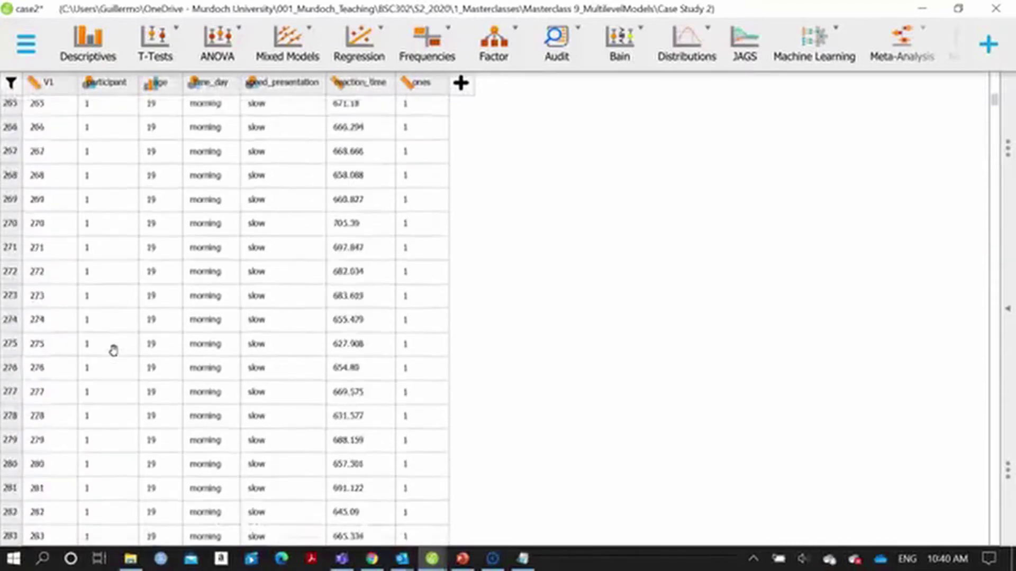
{"action": "scroll", "coordinate": [113, 350], "scroll_direction": "down", "scroll_amount": 12}
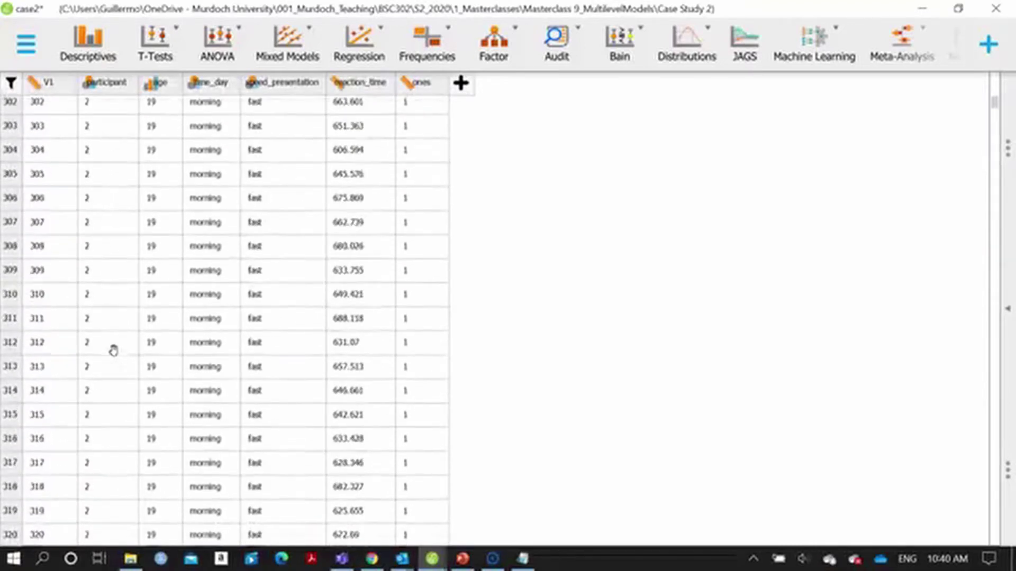
{"action": "scroll", "coordinate": [103, 244], "scroll_direction": "up", "scroll_amount": 2}
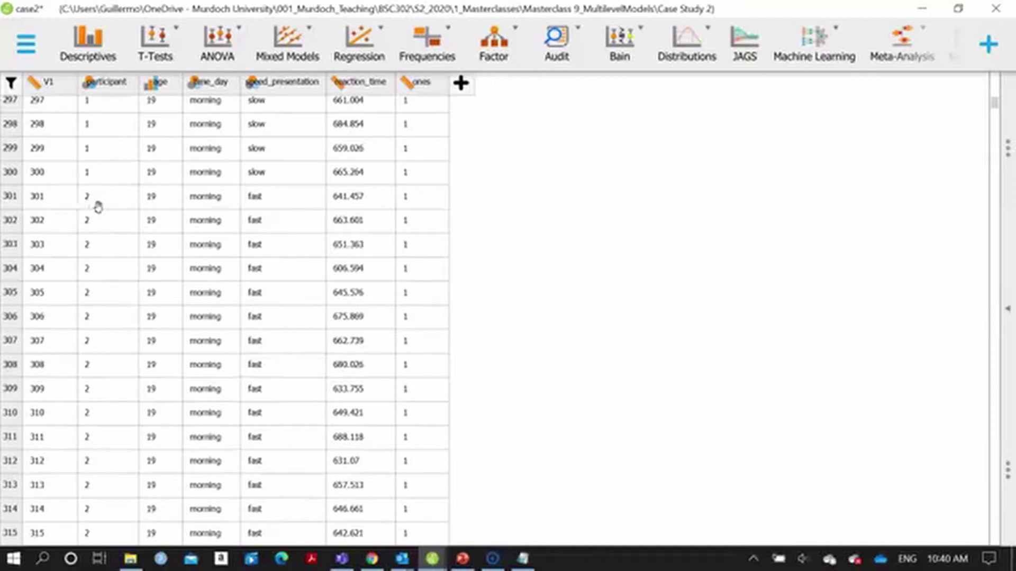
{"action": "scroll", "coordinate": [88, 268], "scroll_direction": "up", "scroll_amount": 2}
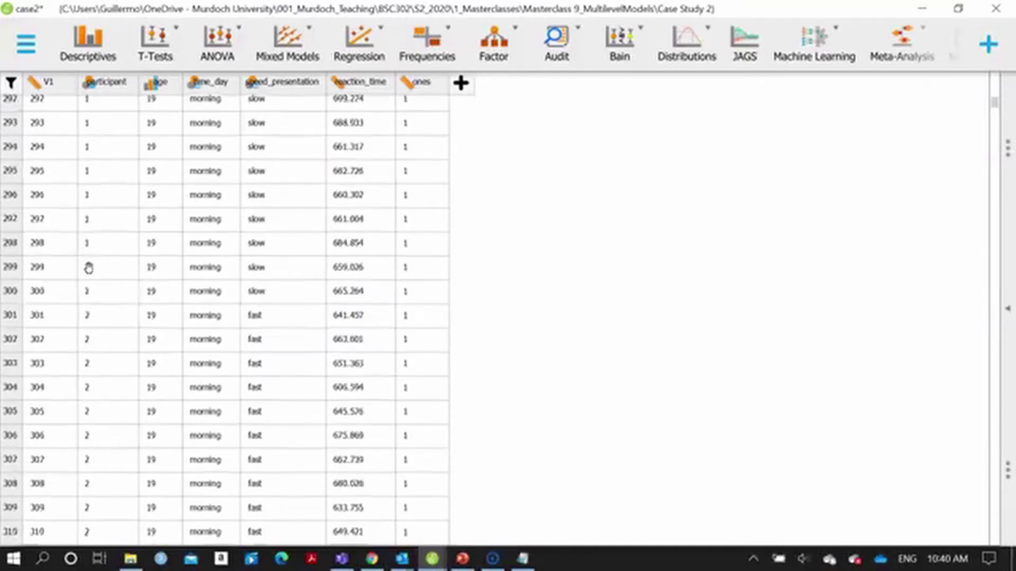
{"action": "scroll", "coordinate": [89, 268], "scroll_direction": "up", "scroll_amount": 2}
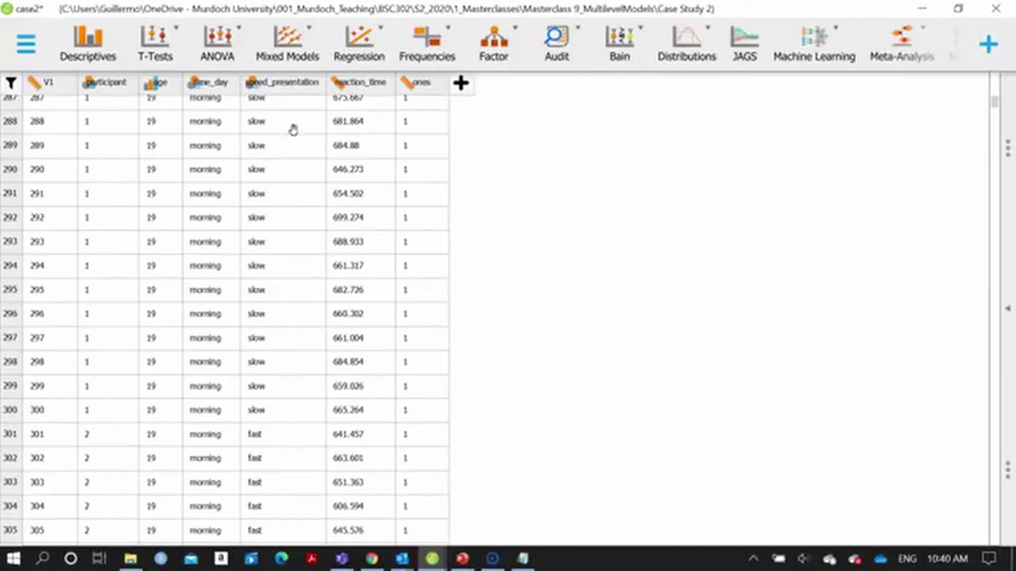
Create a classical Linear Mixed Models analysis with reaction_time as the dependent variable.
{"action": "left_click", "coordinate": [286, 44]}
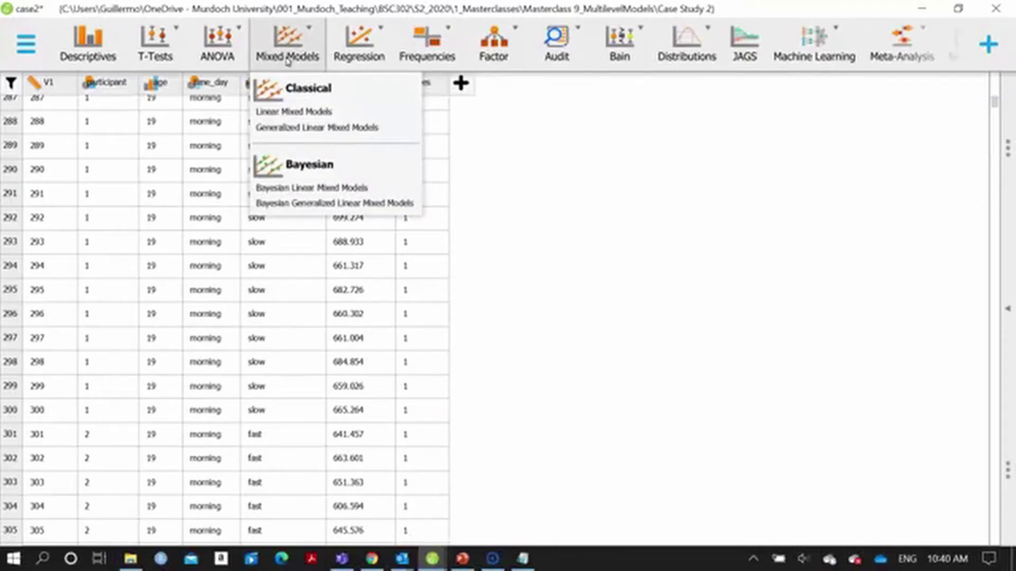
{"action": "left_click", "coordinate": [300, 112]}
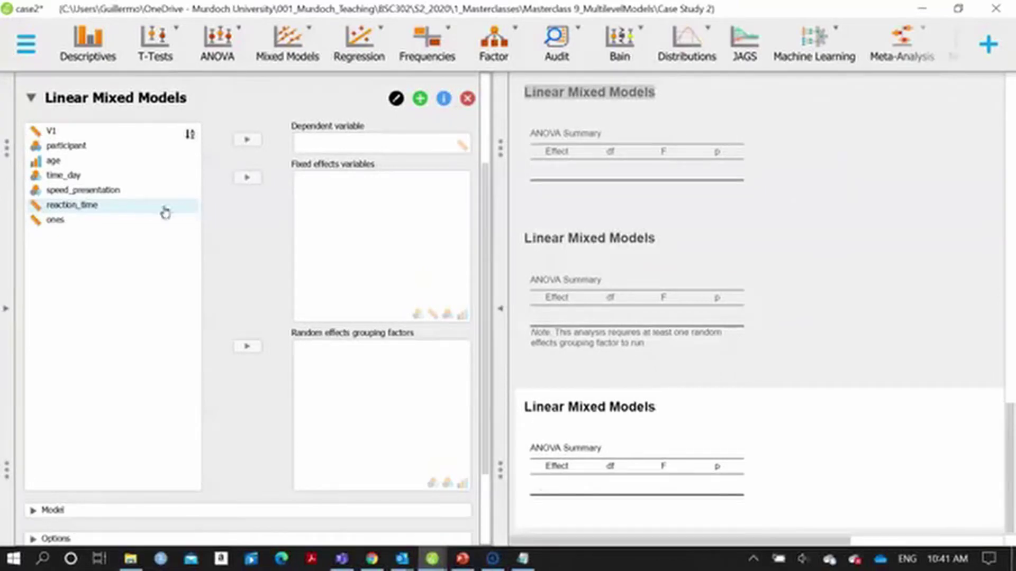
{"action": "left_click", "coordinate": [140, 205]}
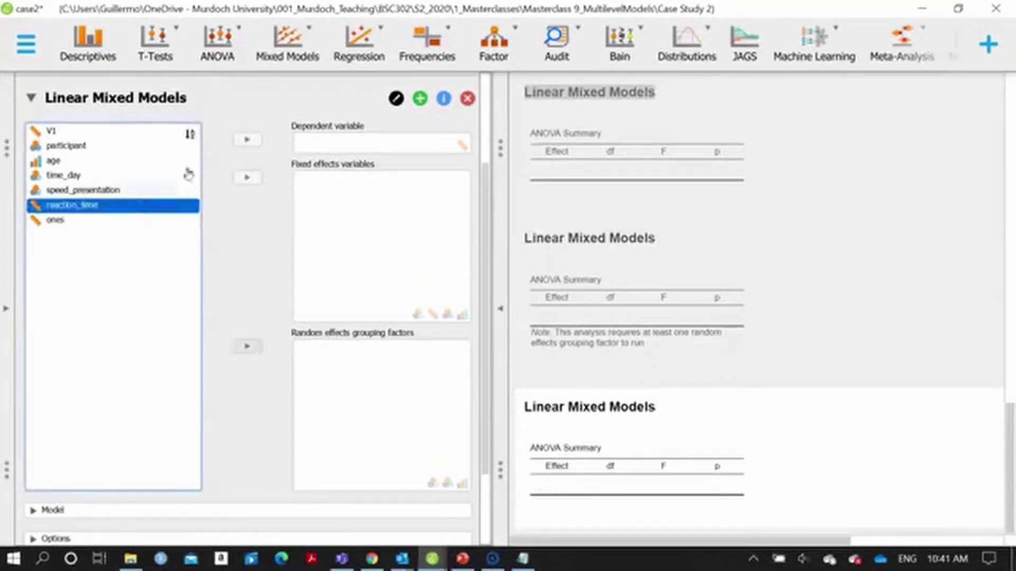
{"action": "left_click", "coordinate": [246, 141]}
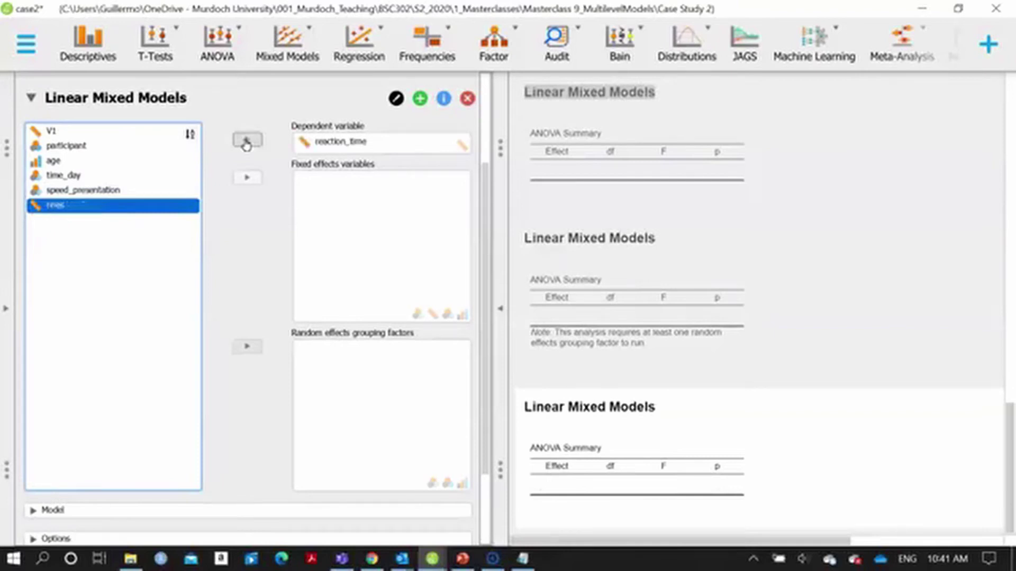
Assign time_day and speed_presentation as fixed effects variables and participant as the random effects grouping factor.
{"action": "left_click", "coordinate": [77, 176]}
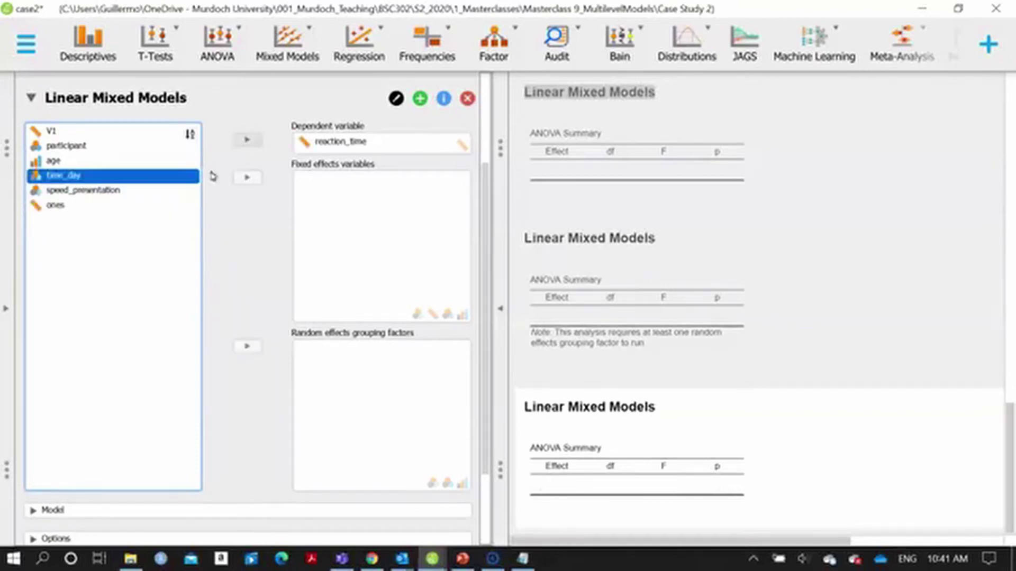
{"action": "left_click", "coordinate": [247, 179]}
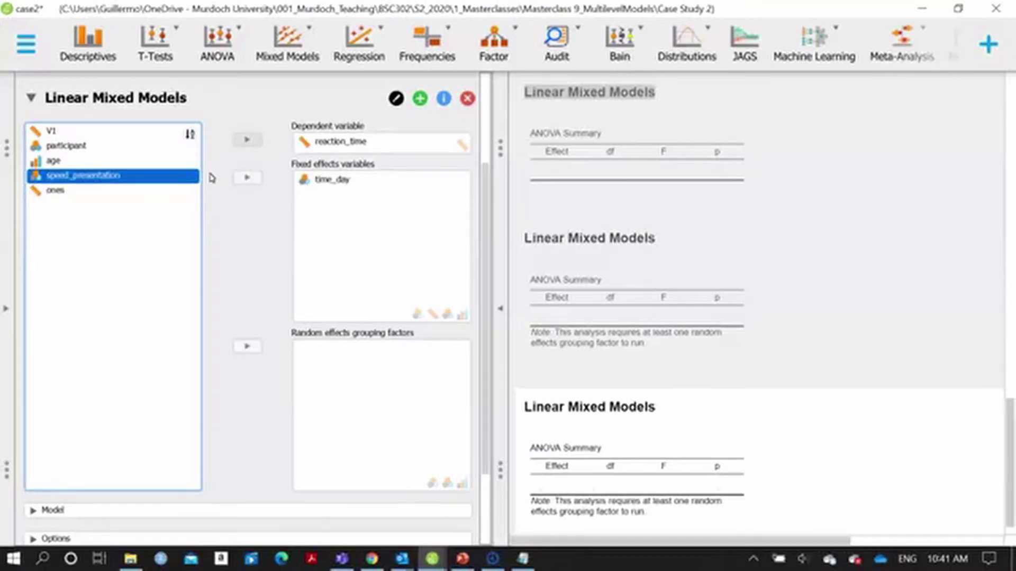
{"action": "left_click", "coordinate": [255, 180]}
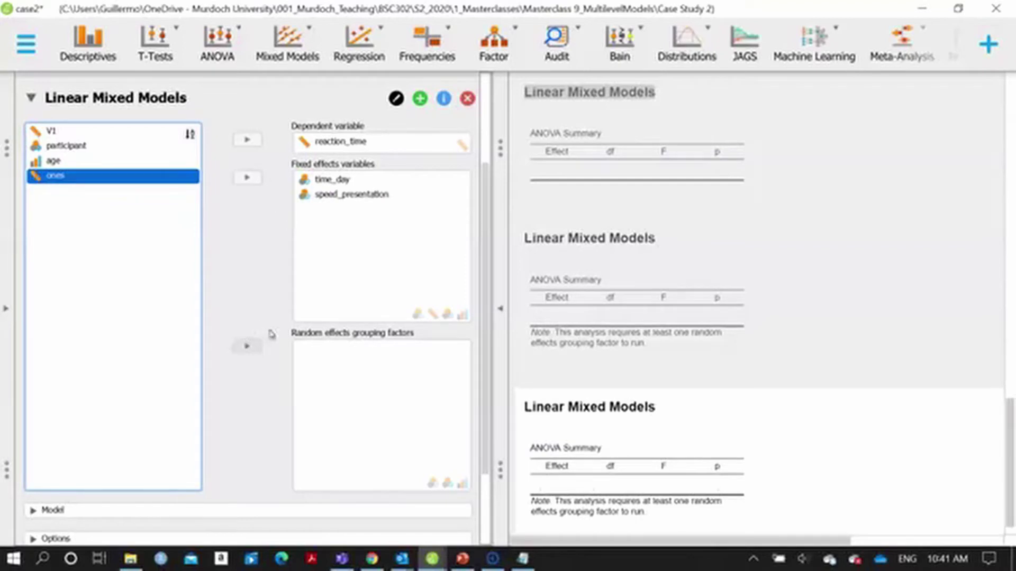
{"action": "left_click", "coordinate": [83, 147]}
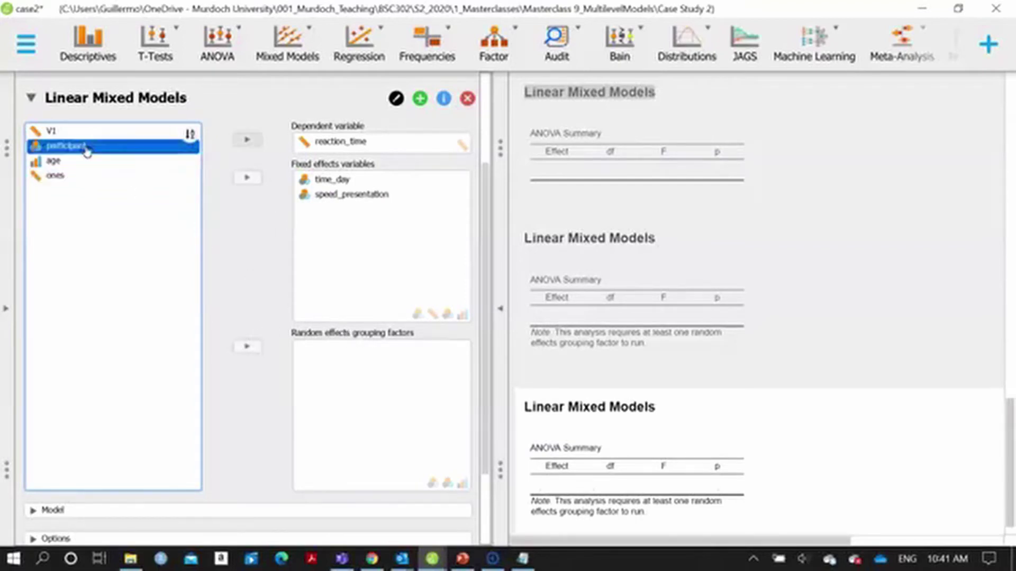
{"action": "left_click", "coordinate": [248, 349]}
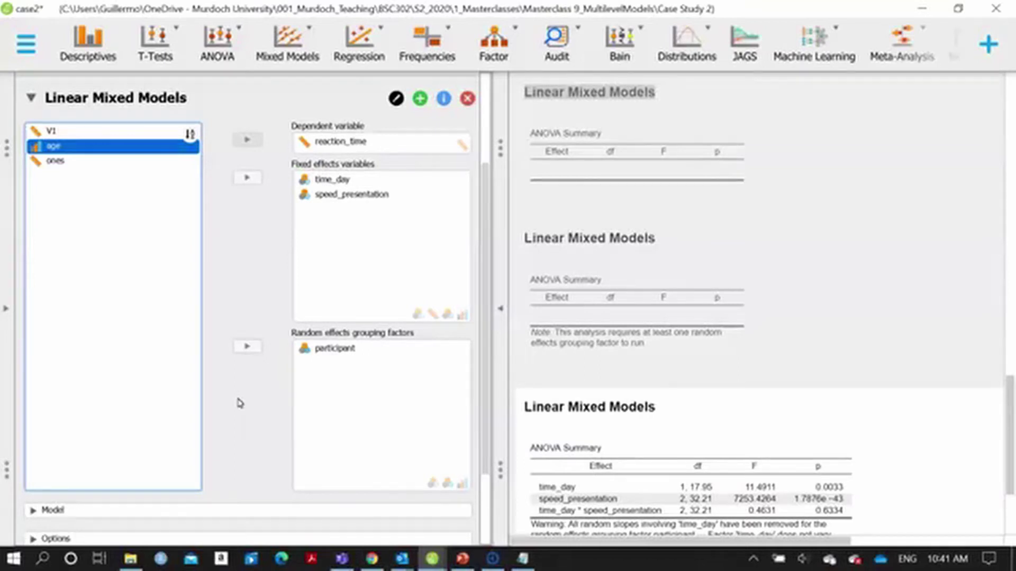
Expand the analysis's Model settings to review the fixed effects and the random slopes by participant.
{"action": "scroll", "coordinate": [239, 403], "scroll_direction": "down", "scroll_amount": 3}
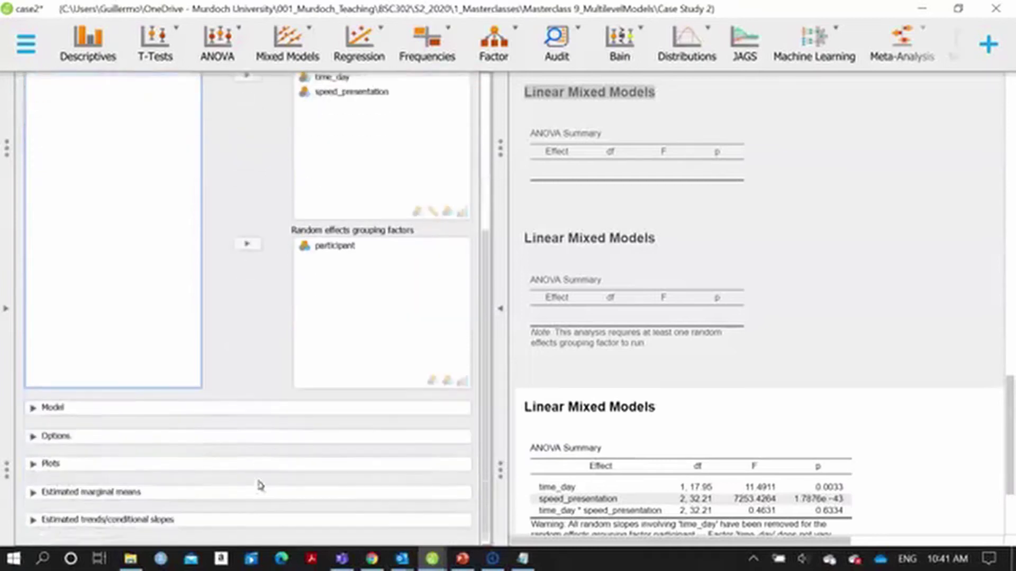
{"action": "left_click", "coordinate": [227, 408]}
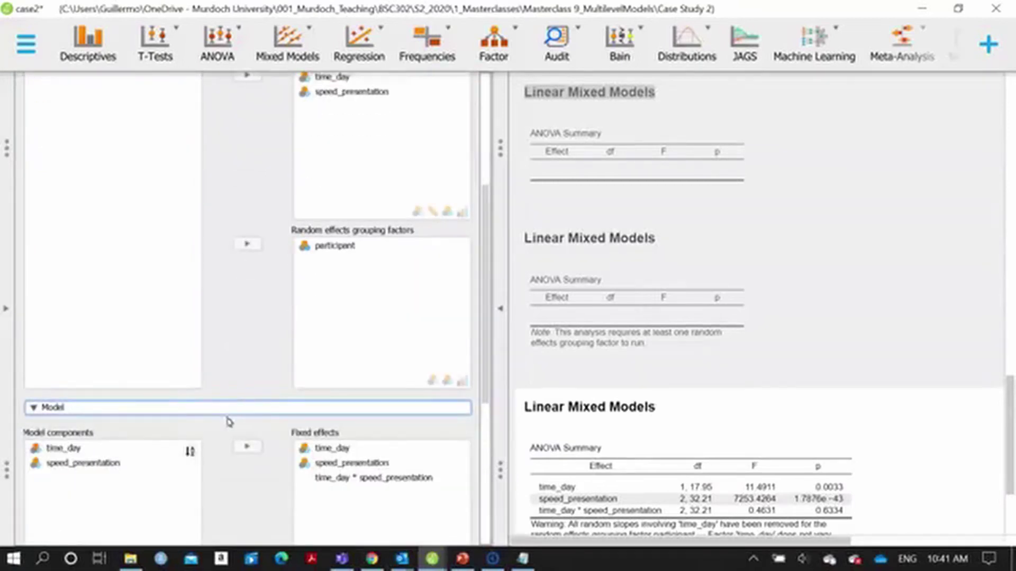
{"action": "scroll", "coordinate": [226, 422], "scroll_direction": "down", "scroll_amount": 3}
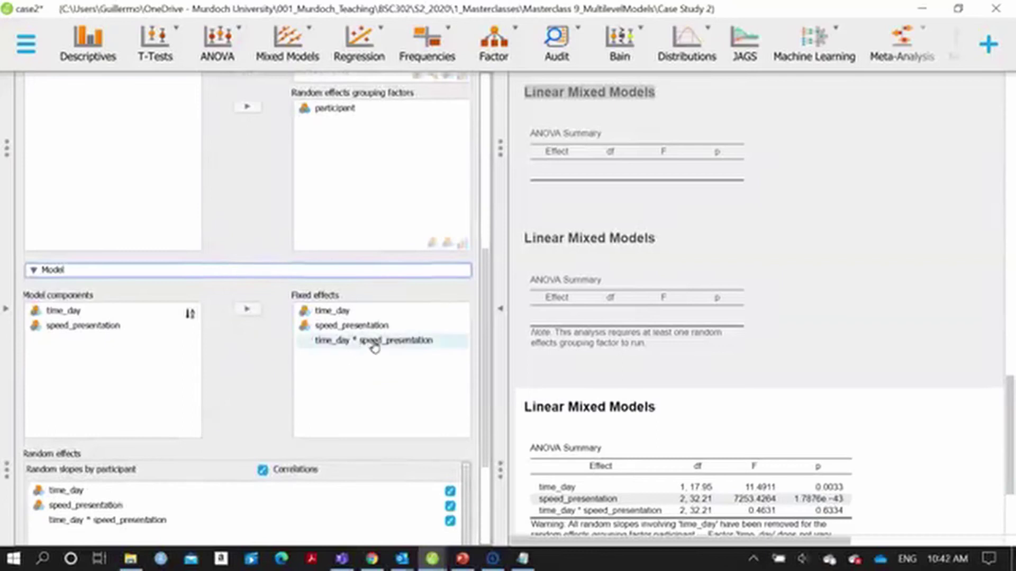